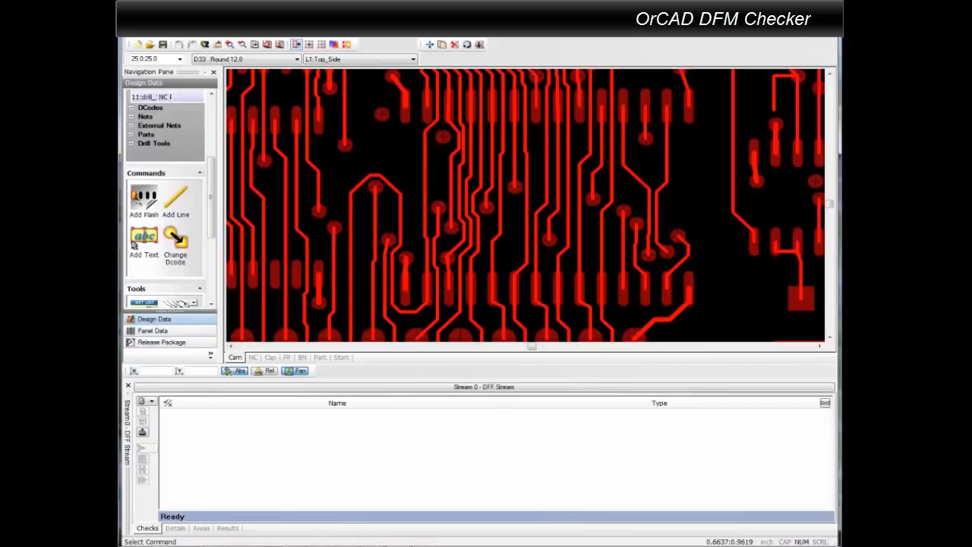
Load the saved check stream generic.stream into the empty DFF stream.
{"action": "left_click", "coordinate": [151, 401]}
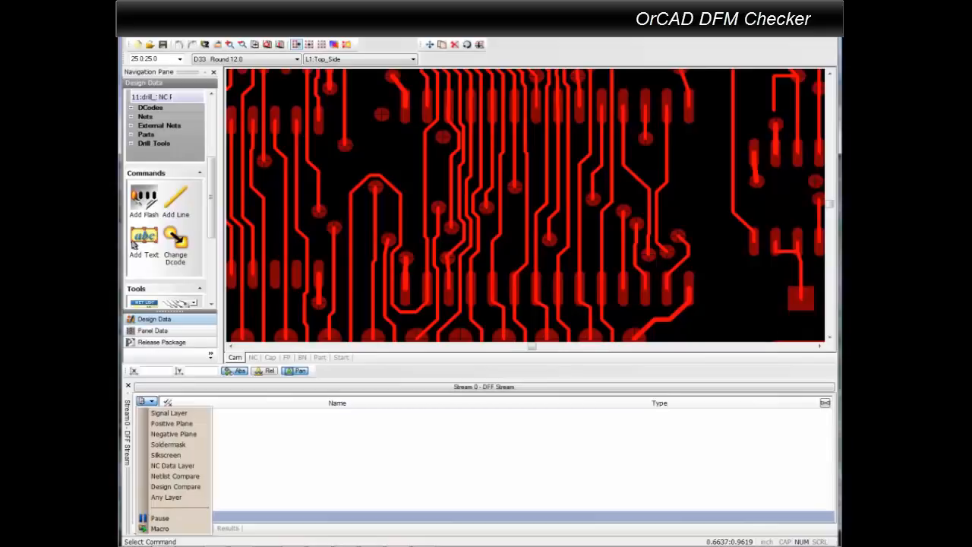
{"action": "key", "text": "Escape"}
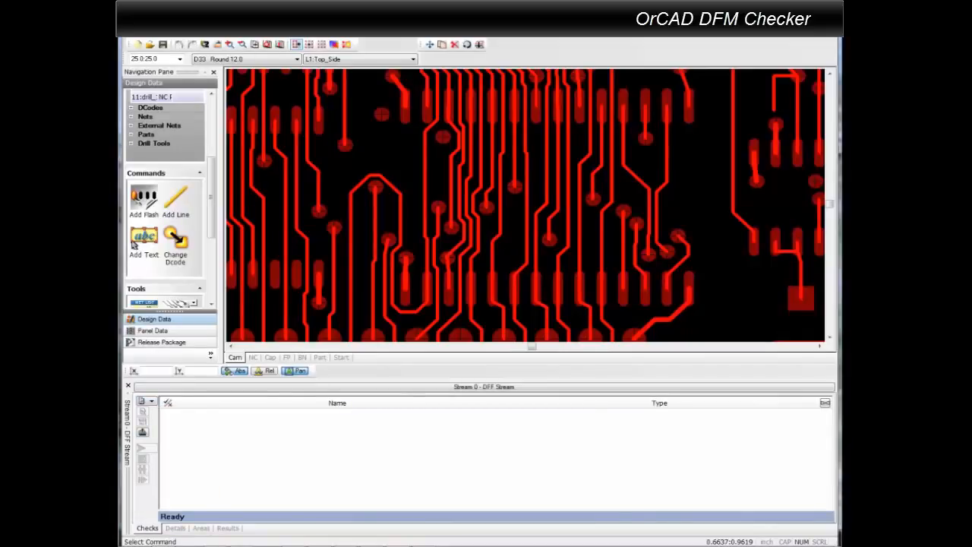
{"action": "left_click", "coordinate": [143, 431]}
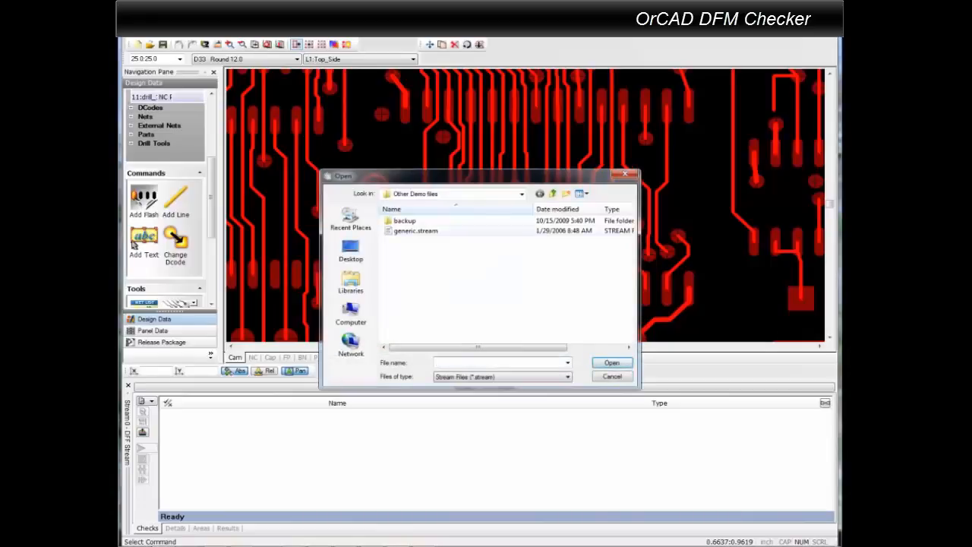
{"action": "left_click", "coordinate": [415, 230]}
{"action": "left_click", "coordinate": [612, 362]}
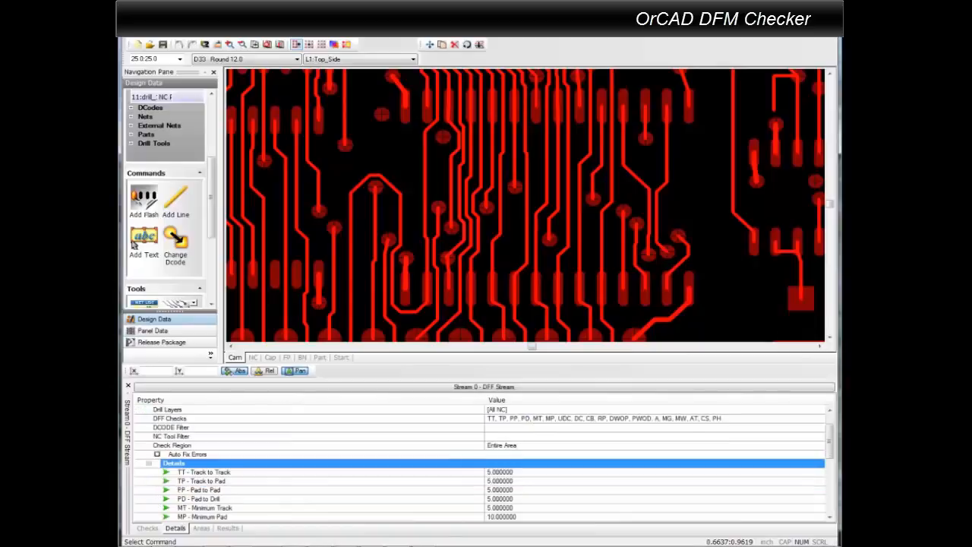
Set the Track to Track spacing of the Signal Layer 0 check to 4.
{"action": "scroll", "coordinate": [484, 463], "scroll_direction": "down", "scroll_amount": 1}
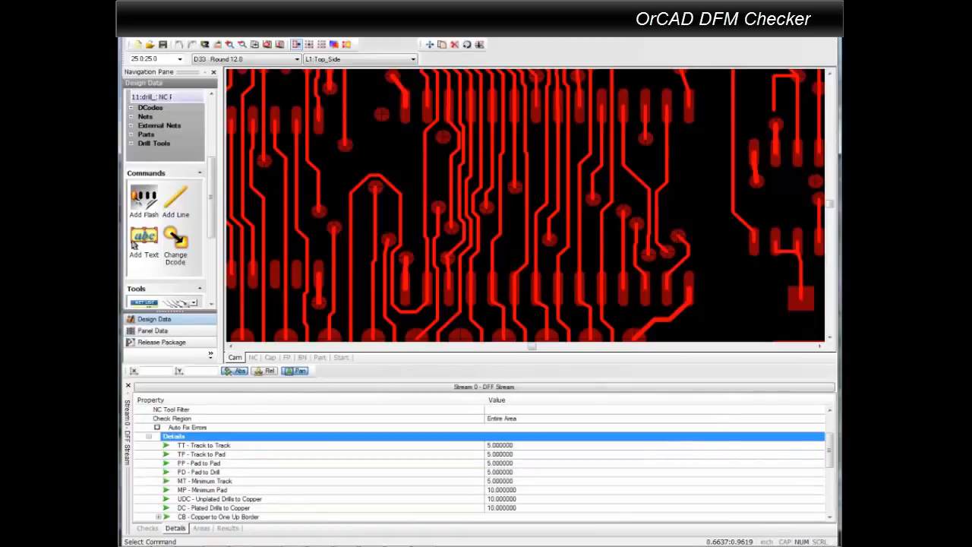
{"action": "key", "text": "Down"}
{"action": "key", "text": "Tab"}
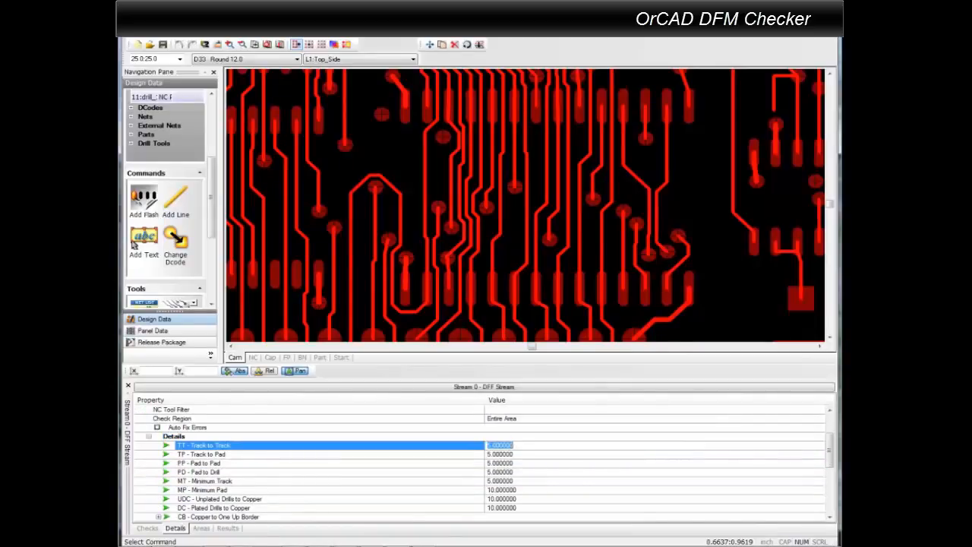
{"action": "type", "text": "4"}
{"action": "key", "text": "Down"}
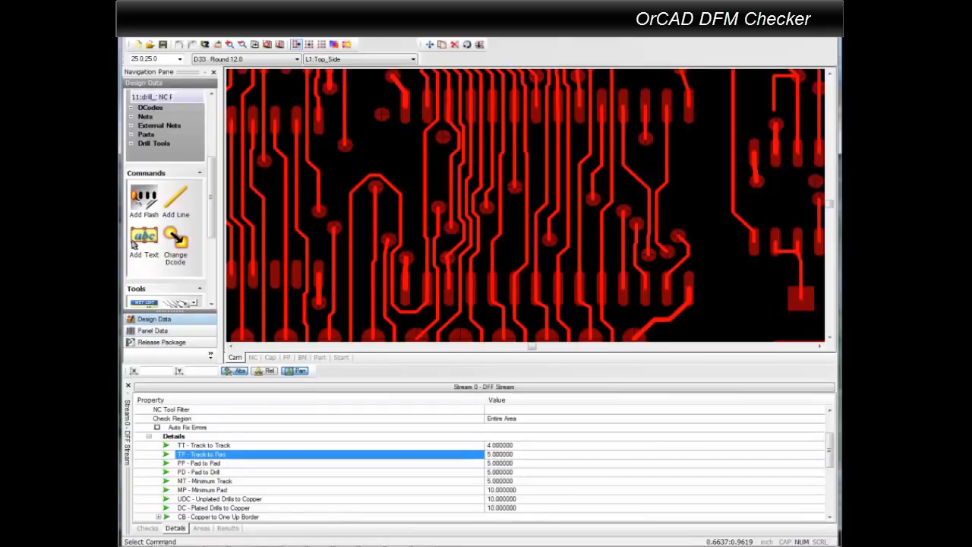
Review the remaining Signal Layer 0 check parameters from Track to Pad through Pin Holes, then collapse the check.
{"action": "left_click", "coordinate": [496, 454]}
{"action": "scroll", "coordinate": [486, 463], "scroll_direction": "down", "scroll_amount": 1}
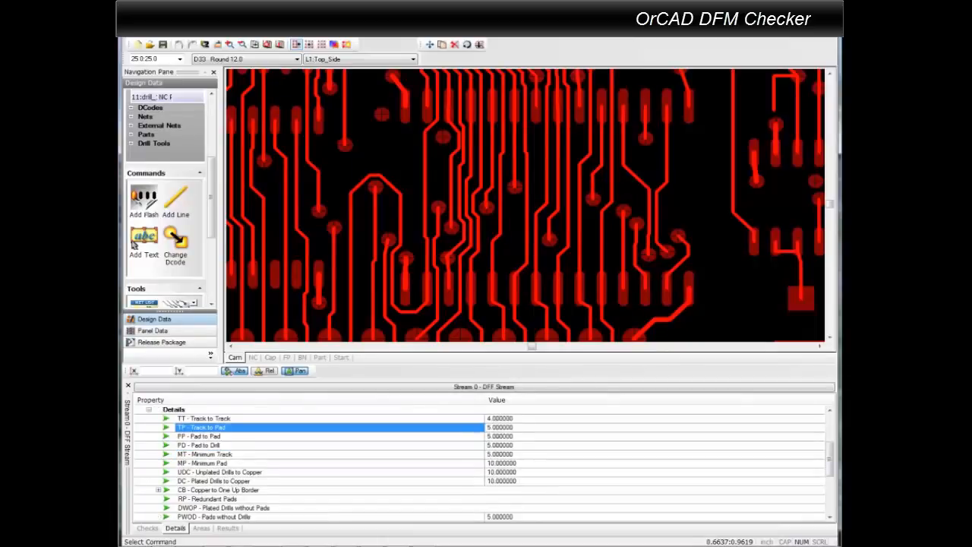
{"action": "scroll", "coordinate": [486, 463], "scroll_direction": "down", "scroll_amount": 1}
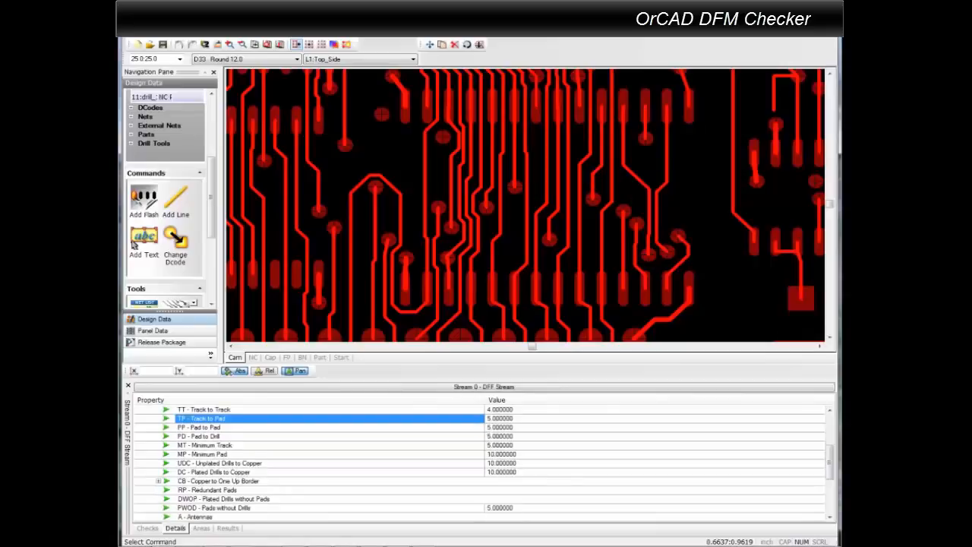
{"action": "scroll", "coordinate": [486, 463], "scroll_direction": "down", "scroll_amount": 3}
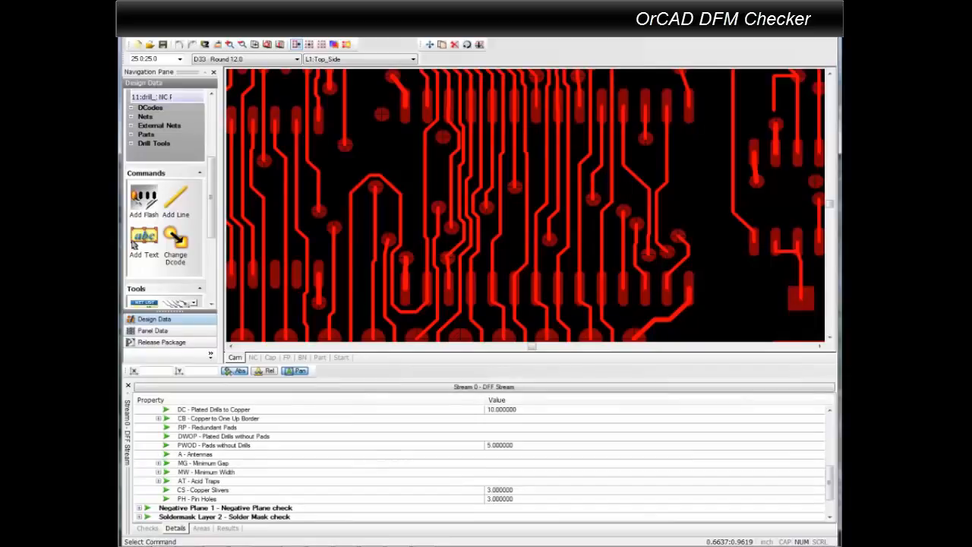
{"action": "scroll", "coordinate": [486, 463], "scroll_direction": "up", "scroll_amount": 4}
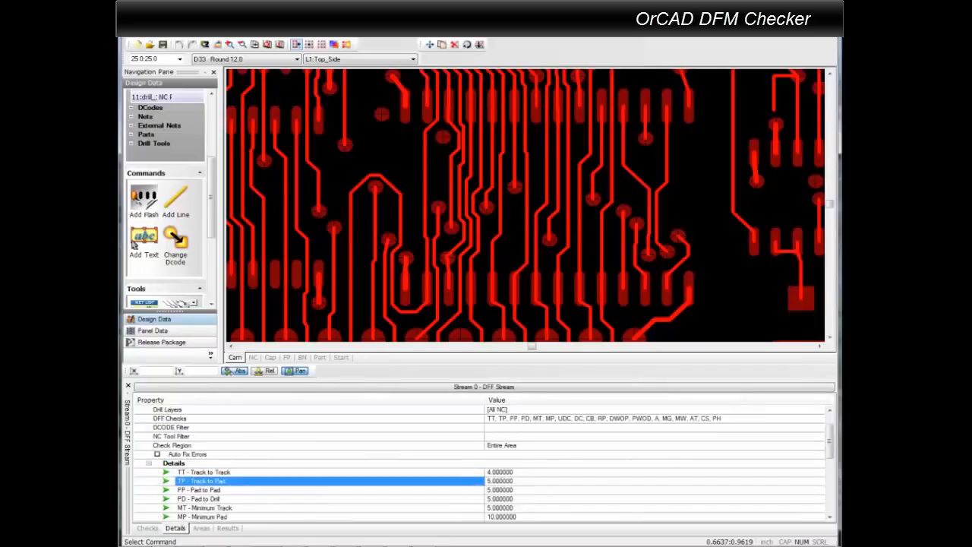
{"action": "scroll", "coordinate": [134, 243], "scroll_direction": "up", "scroll_amount": 1}
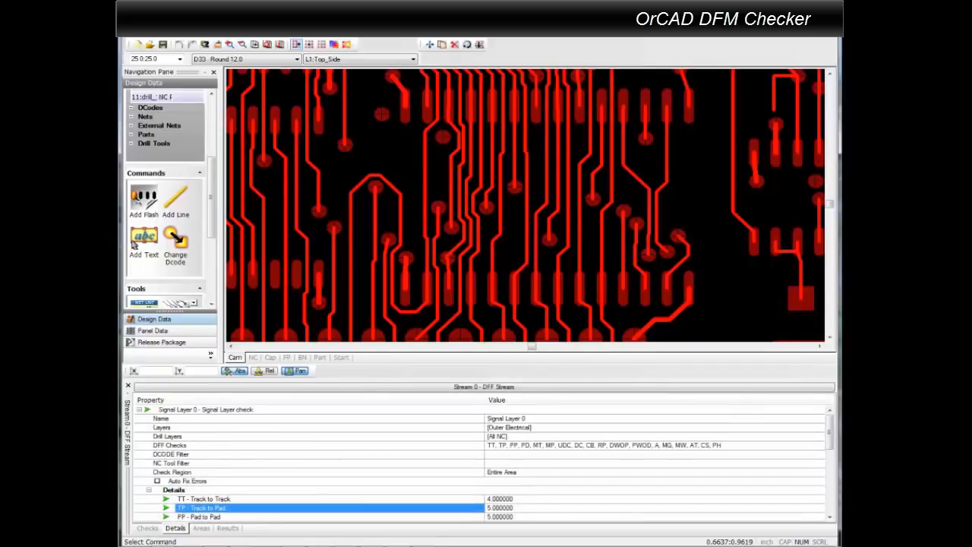
{"action": "left_click", "coordinate": [139, 410]}
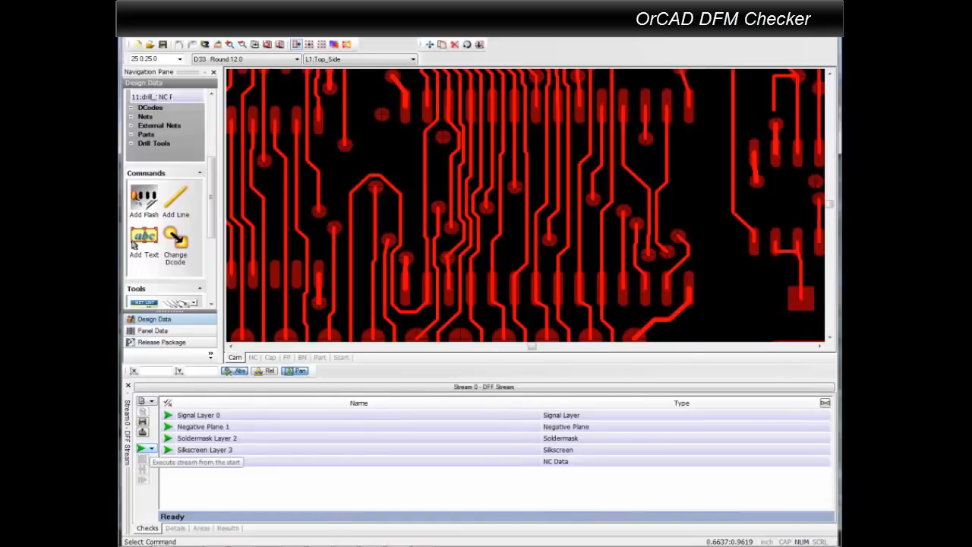
Run the stream of checks from the start and switch to its results.
{"action": "left_click", "coordinate": [151, 449]}
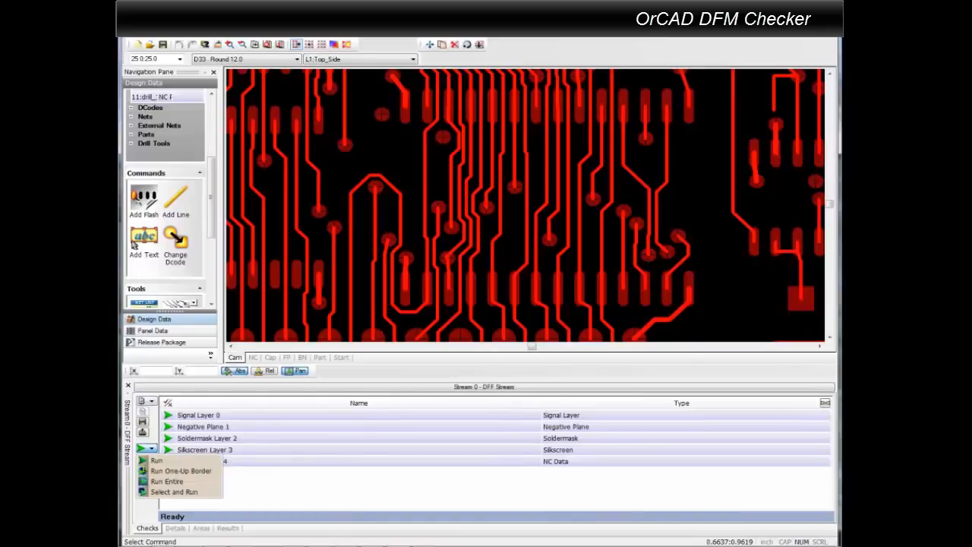
{"action": "left_click", "coordinate": [157, 460]}
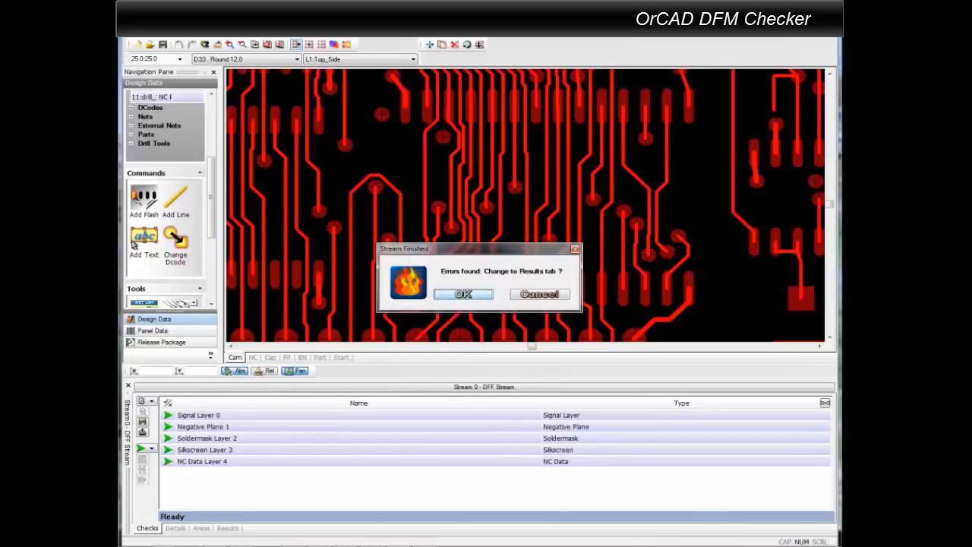
{"action": "key", "text": "Return"}
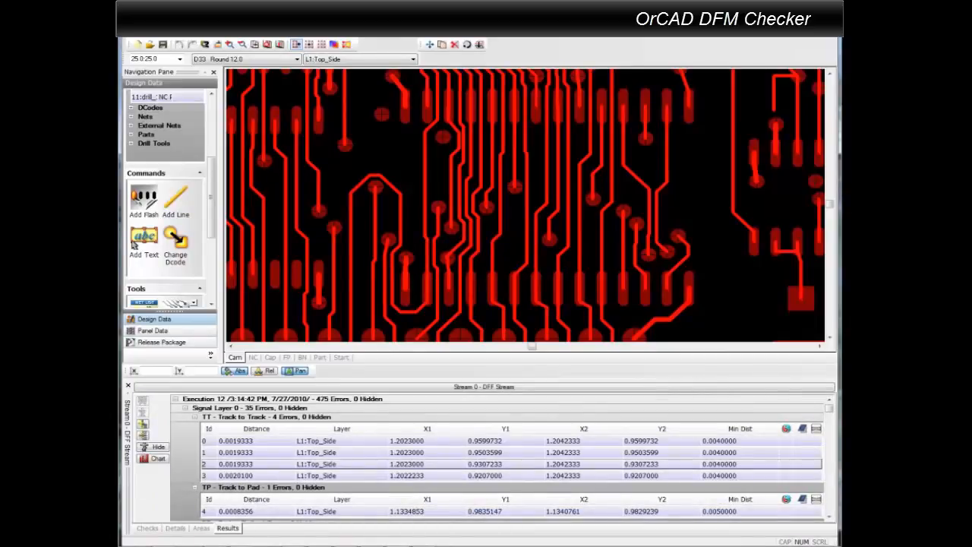
Show the first Track to Track error on the board and attach the comment "reroute" to it.
{"action": "left_click", "coordinate": [342, 441]}
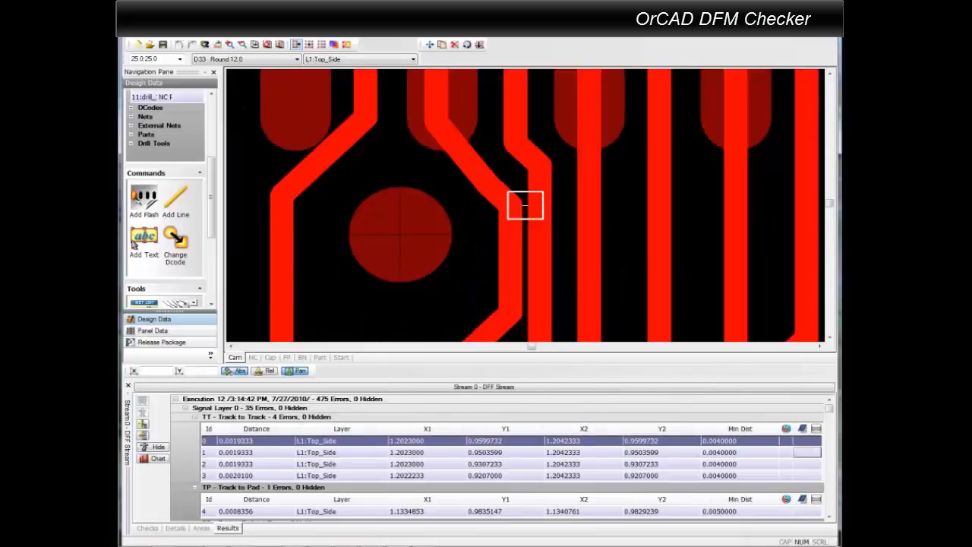
{"action": "left_click", "coordinate": [134, 244]}
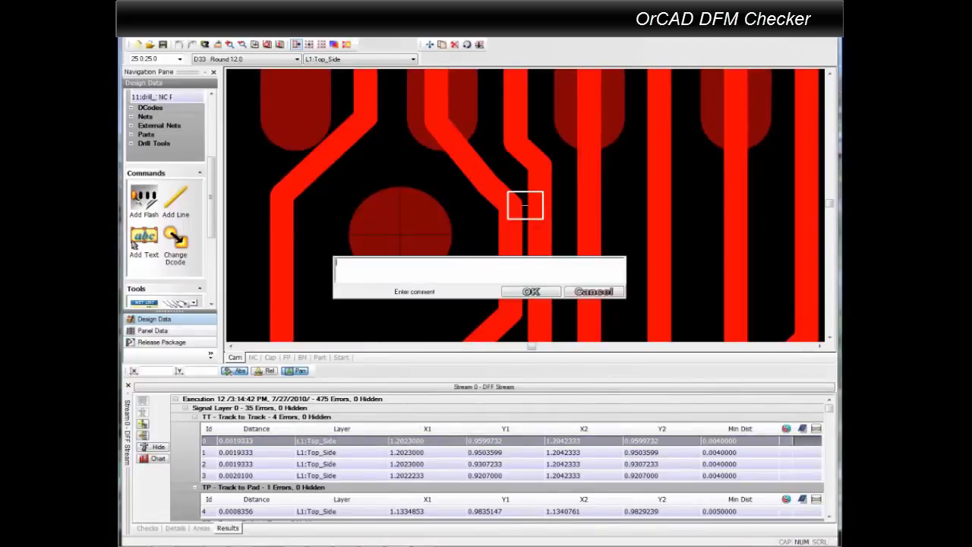
{"action": "type", "text": "reroute"}
{"action": "key", "text": "Return"}
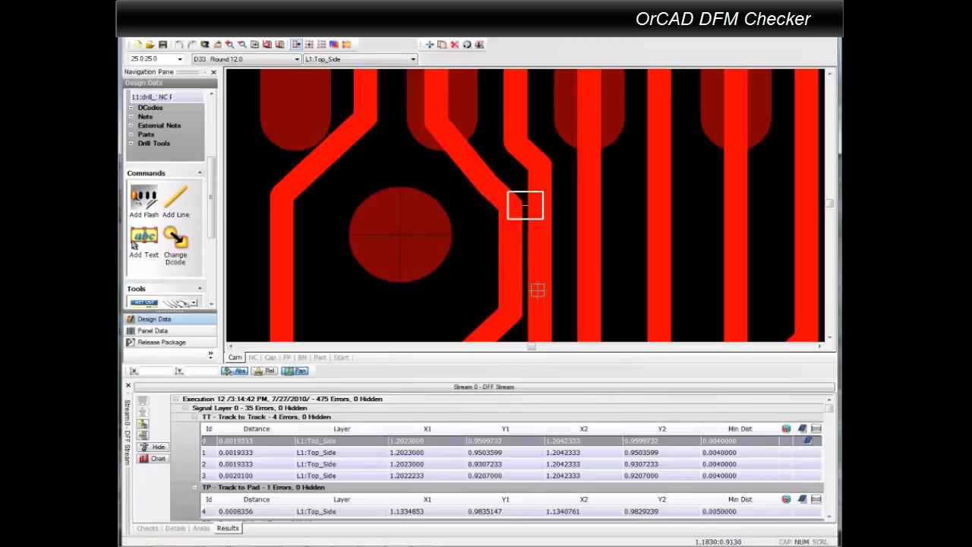
Collapse the Track to Track and Track to Pad results while inspecting the Track to Pad error and the first Pad to Drill error.
{"action": "left_click", "coordinate": [195, 417]}
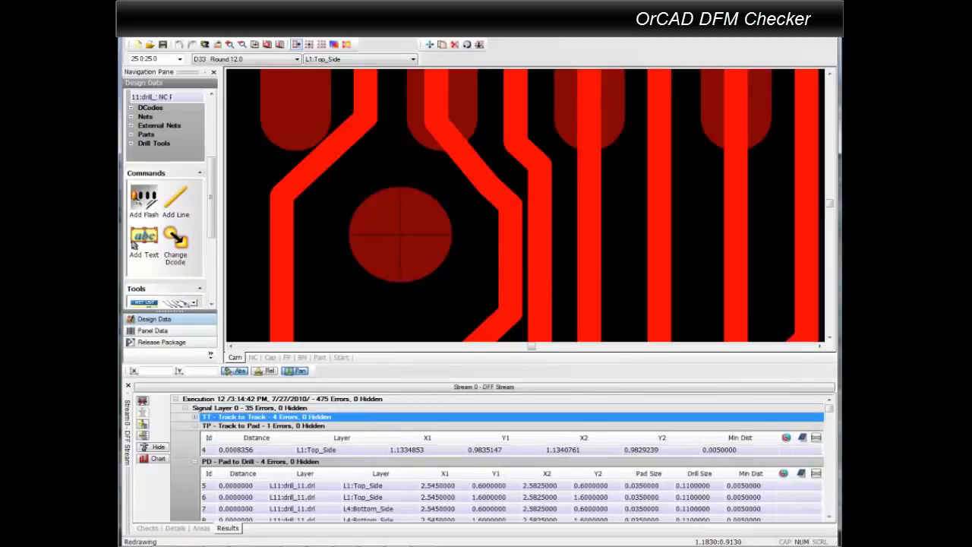
{"action": "left_click", "coordinate": [236, 450]}
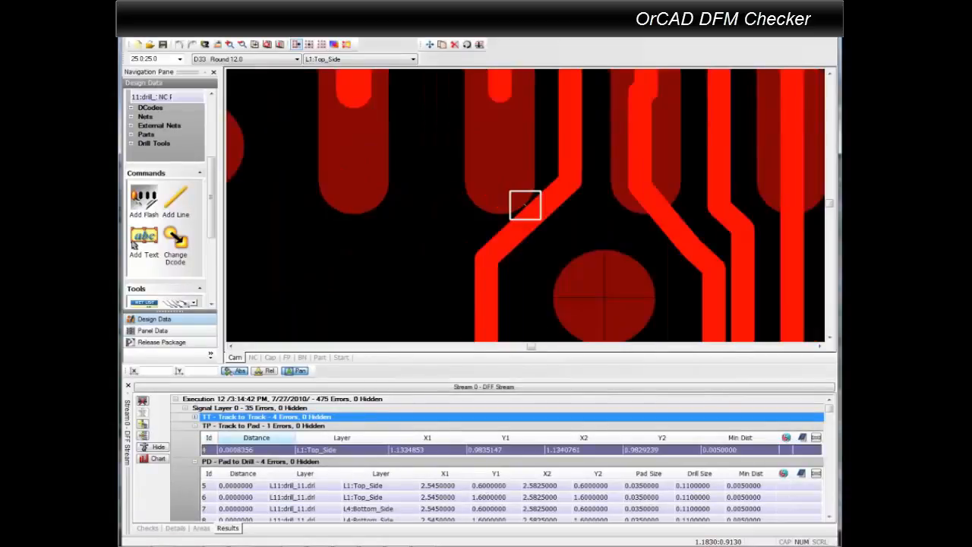
{"action": "left_click", "coordinate": [195, 426]}
{"action": "left_click", "coordinate": [235, 459]}
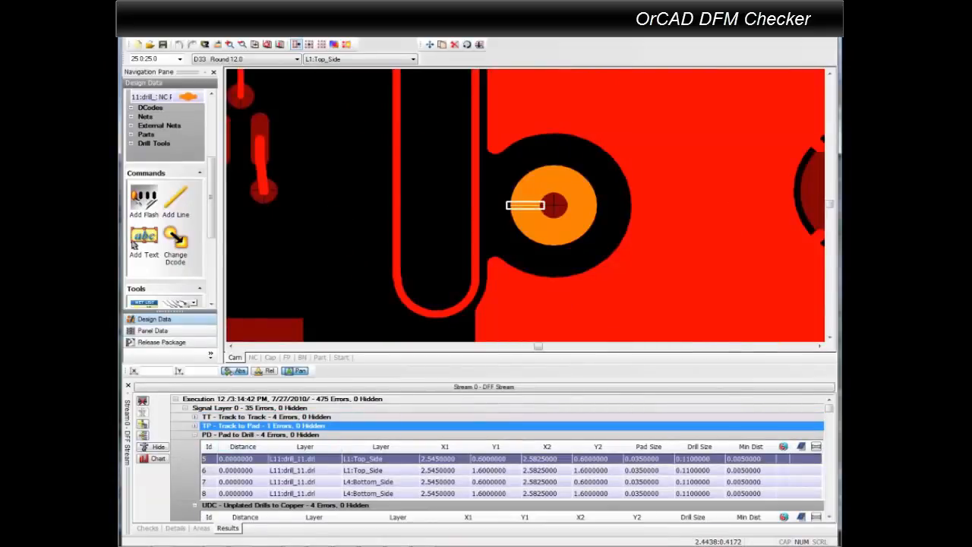
Collapse the Pad to Drill and Unplated Drills to Copper results and inspect the antenna error with its surrounding traces.
{"action": "left_click", "coordinate": [195, 434]}
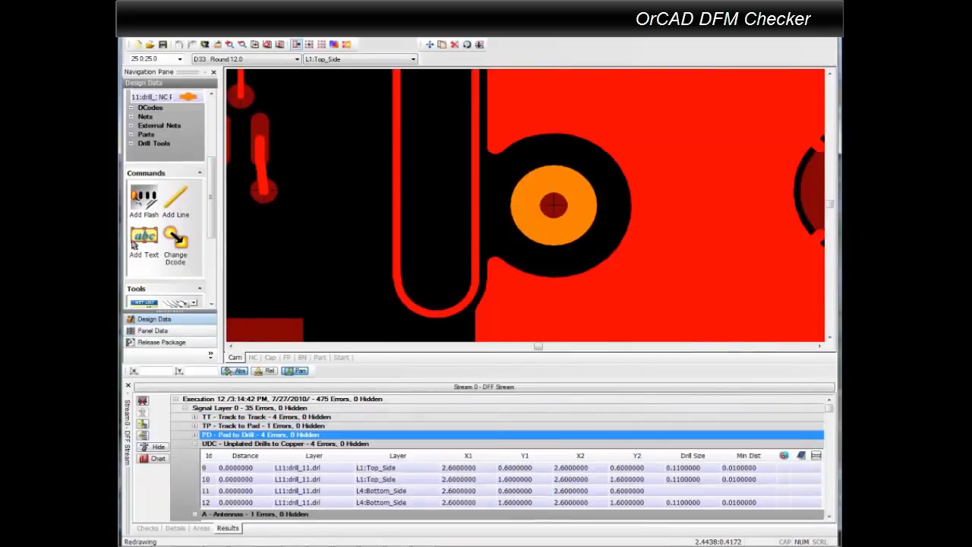
{"action": "left_click", "coordinate": [195, 444]}
{"action": "left_click", "coordinate": [233, 476]}
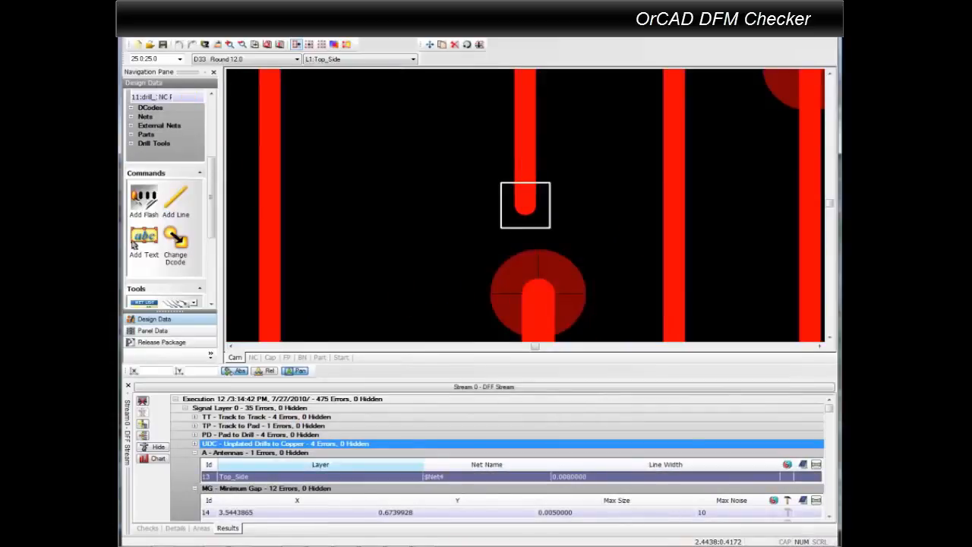
{"action": "scroll", "coordinate": [521, 182], "scroll_direction": "down", "scroll_amount": 2}
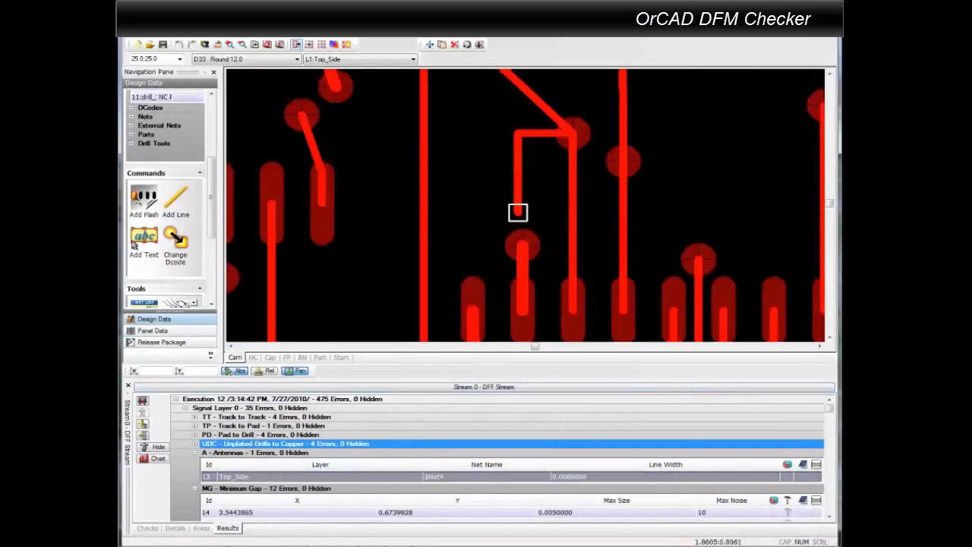
Collapse the Minimum Gap results and inspect the first Acid Traps error on the board.
{"action": "left_click", "coordinate": [195, 489]}
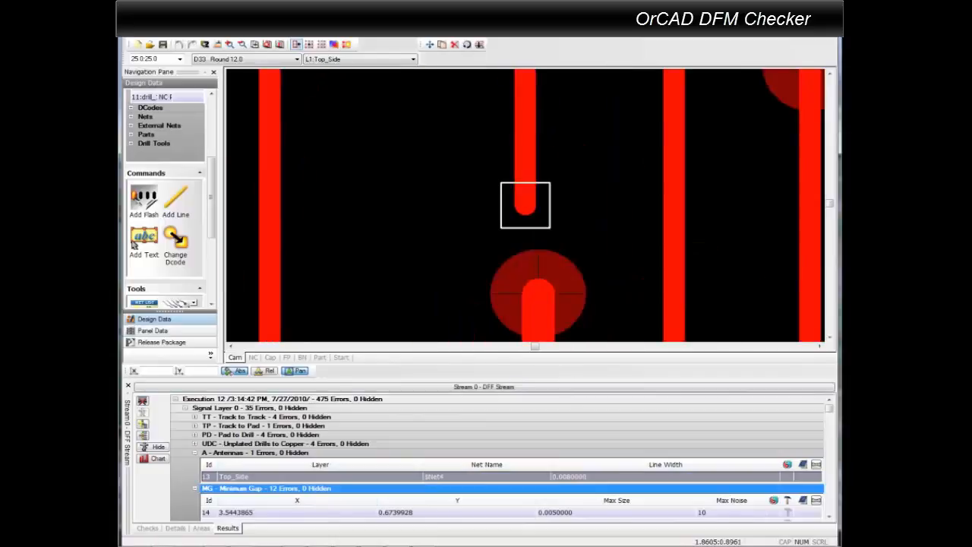
{"action": "scroll", "coordinate": [195, 488], "scroll_direction": "down", "scroll_amount": 1}
{"action": "scroll", "coordinate": [508, 459], "scroll_direction": "down", "scroll_amount": 2}
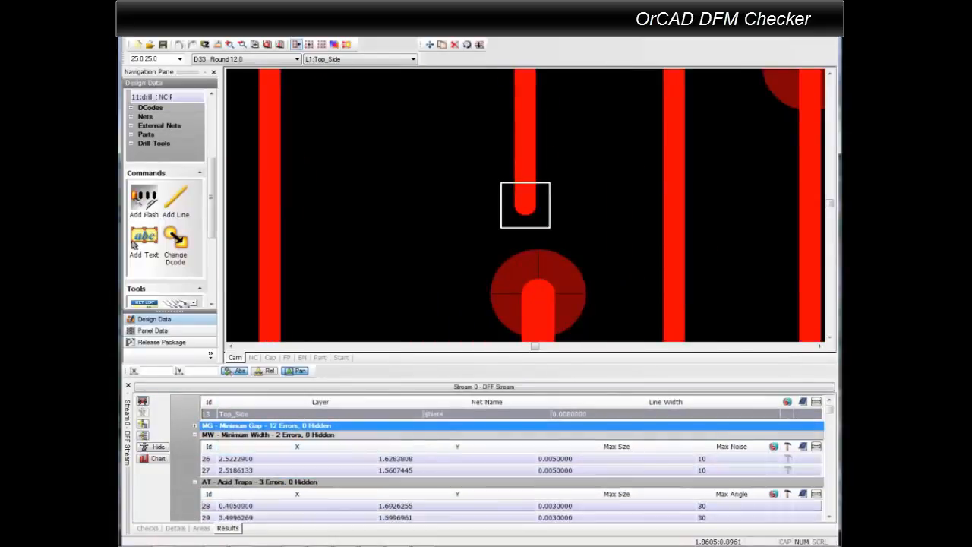
{"action": "left_click", "coordinate": [509, 506]}
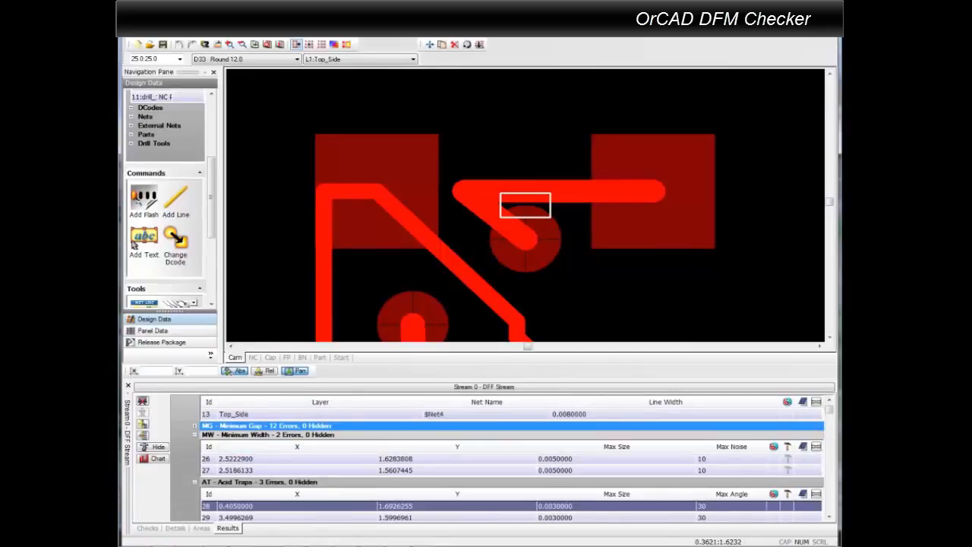
{"action": "left_click", "coordinate": [342, 506]}
Collapse the Acid Traps results and inspect the first Copper Slivers error on the board.
{"action": "left_click", "coordinate": [195, 482]}
{"action": "scroll", "coordinate": [309, 494], "scroll_direction": "down", "scroll_amount": 1}
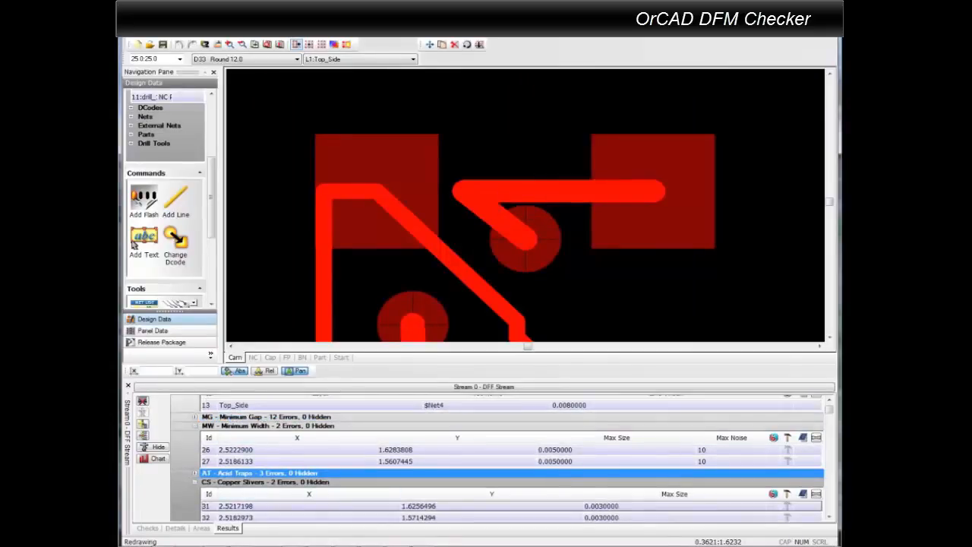
{"action": "left_click", "coordinate": [309, 505]}
{"action": "middle_click_drag", "start_coordinate": [557, 230], "coordinate": [527, 202]}
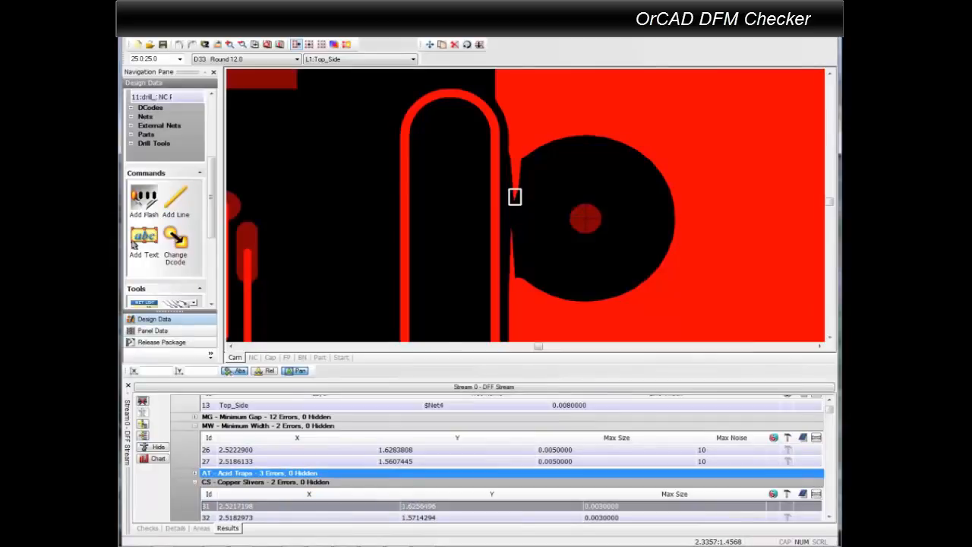
Collapse the Copper Slivers results and move the Min Dist column ahead of Distance in the Negative Plane 1 Plated Drills to Copper table.
{"action": "left_click", "coordinate": [195, 483]}
{"action": "scroll", "coordinate": [498, 457], "scroll_direction": "down", "scroll_amount": 2}
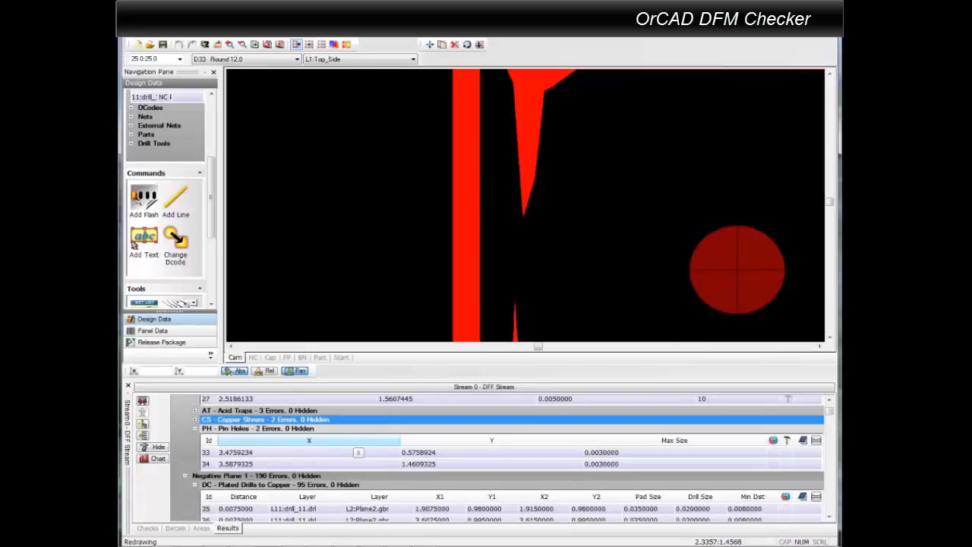
{"action": "scroll", "coordinate": [355, 448], "scroll_direction": "down", "scroll_amount": 2}
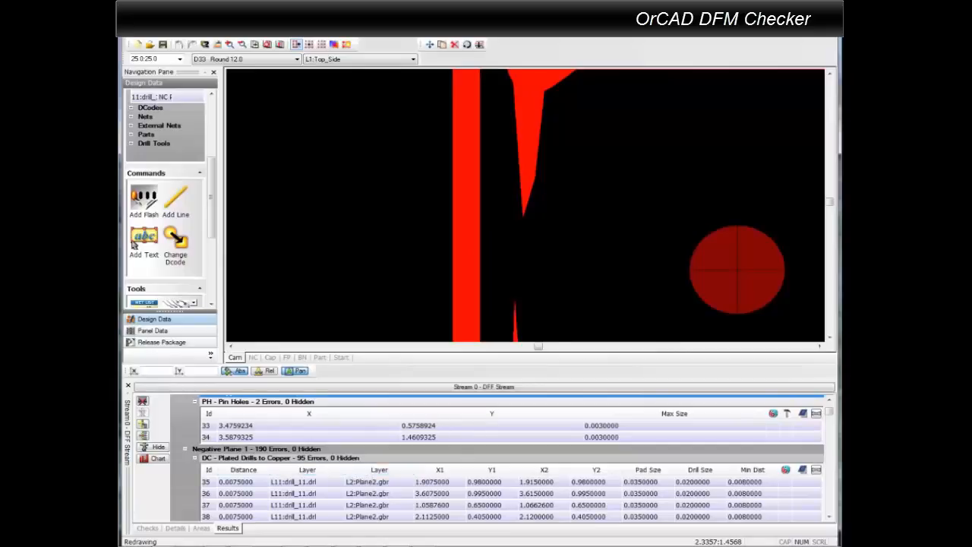
{"action": "left_click", "coordinate": [280, 458]}
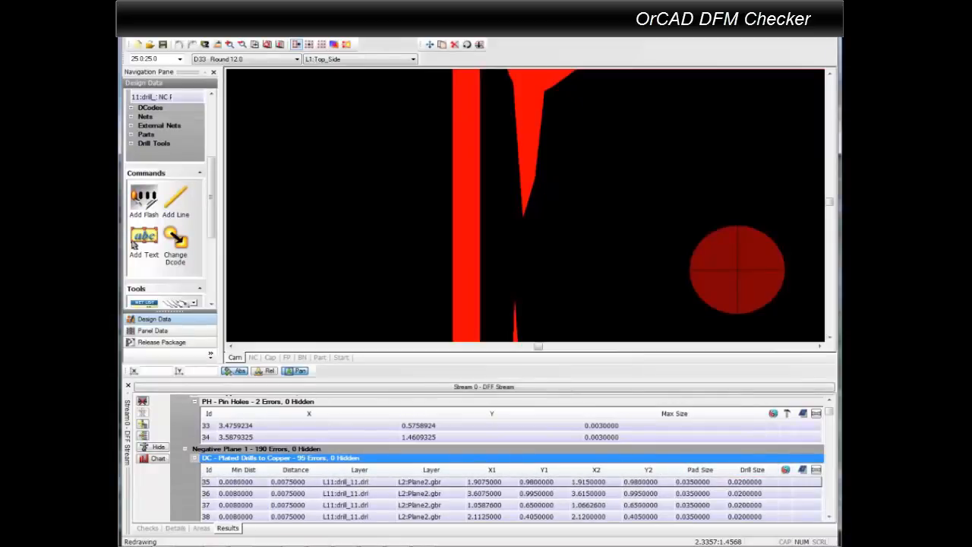
Show the first Plated Drills to Copper error on the board and open the bar chart of that group's results.
{"action": "left_click", "coordinate": [420, 481]}
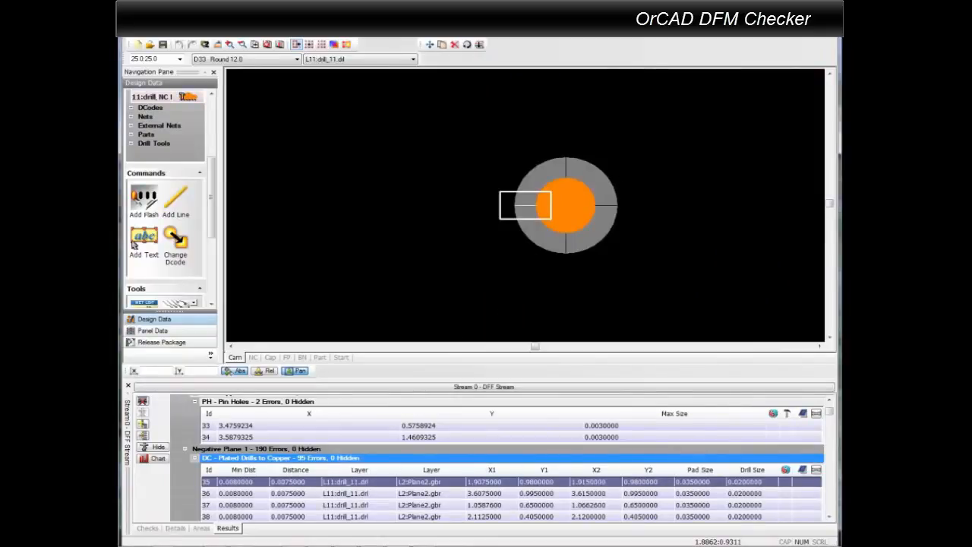
{"action": "left_click", "coordinate": [156, 458]}
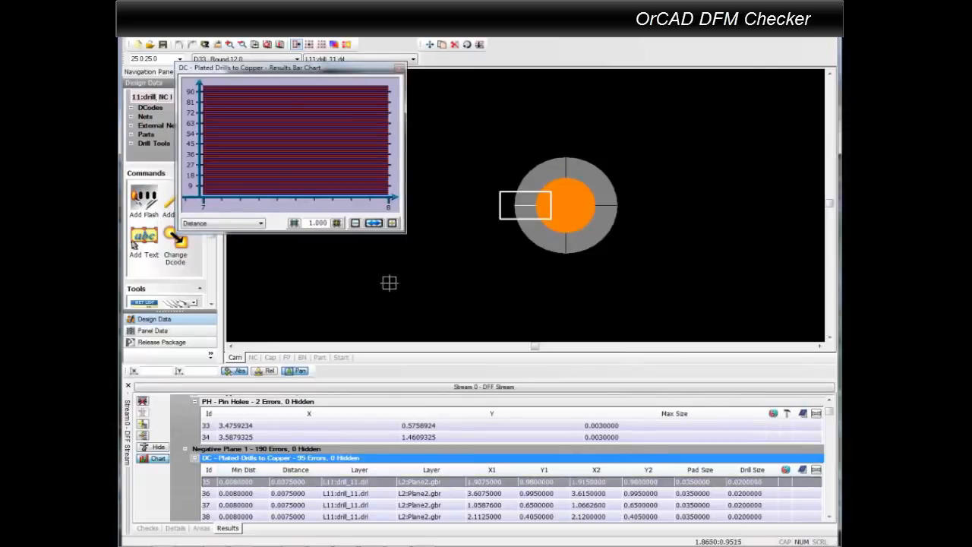
Select all Plated Drills to Copper errors at distance 7.5 through the bar chart and hide them from the results.
{"action": "mouse_move", "coordinate": [302, 146]}
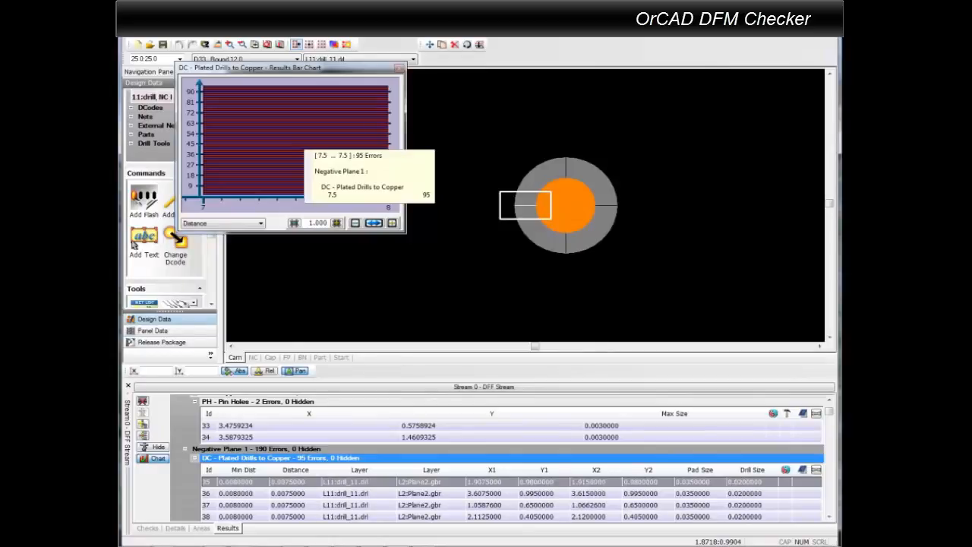
{"action": "left_click", "coordinate": [304, 148]}
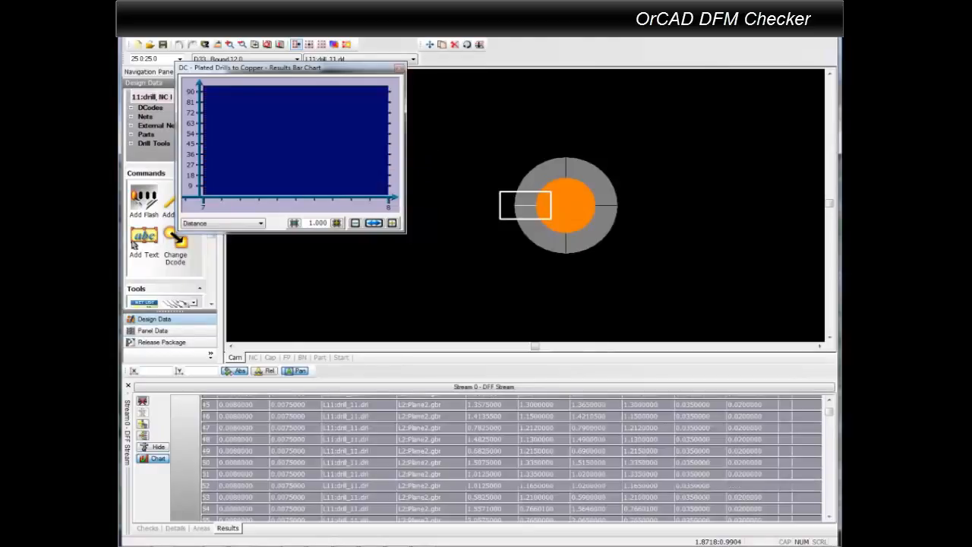
{"action": "right_click", "coordinate": [304, 141]}
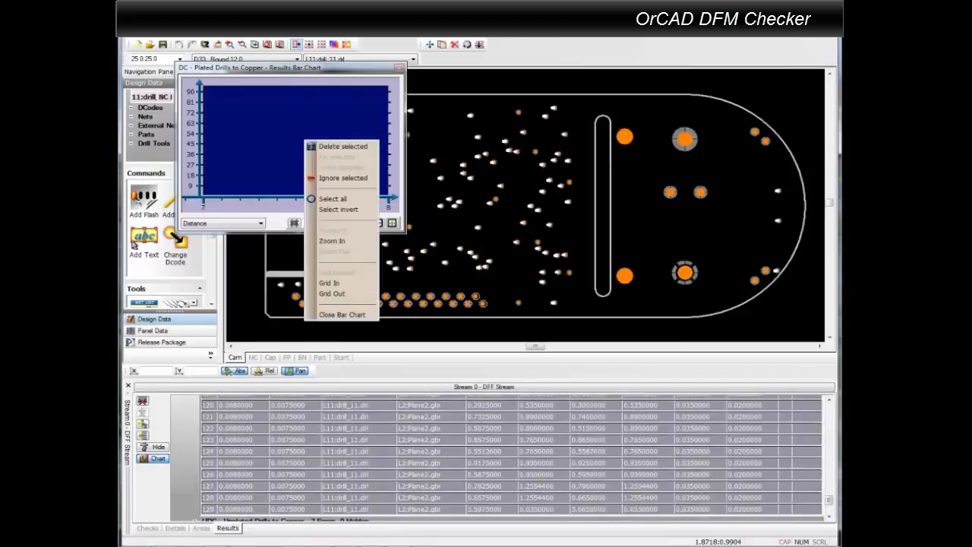
{"action": "left_click", "coordinate": [341, 145]}
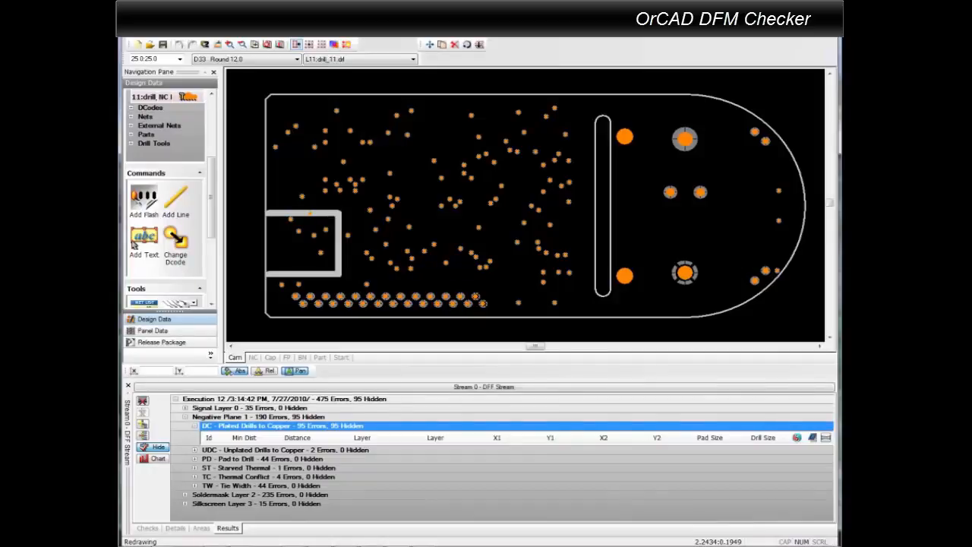
Inspect the first Negative Plane 1 Pad to Drill error on the board and open the bar chart of the Unplated Drills to Copper results.
{"action": "left_click", "coordinate": [195, 459]}
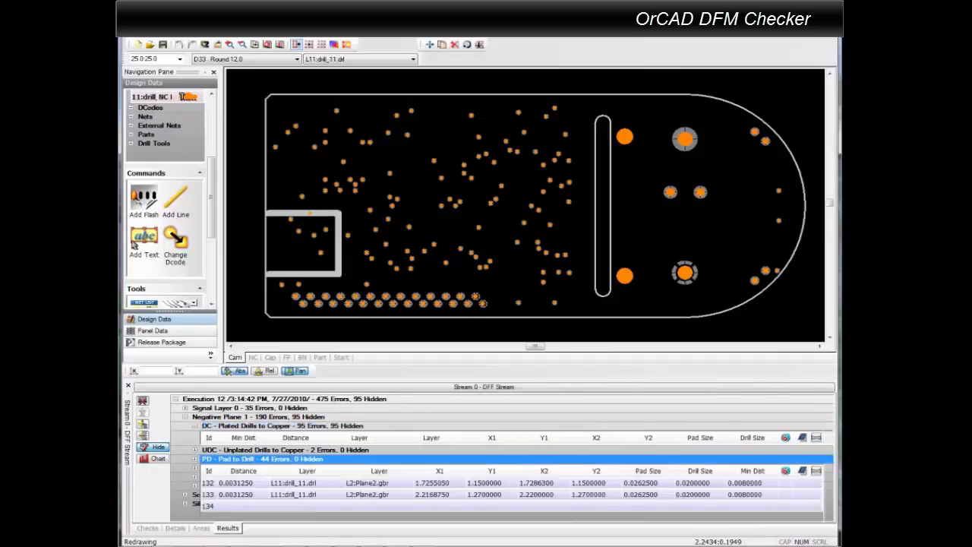
{"action": "left_click", "coordinate": [209, 483]}
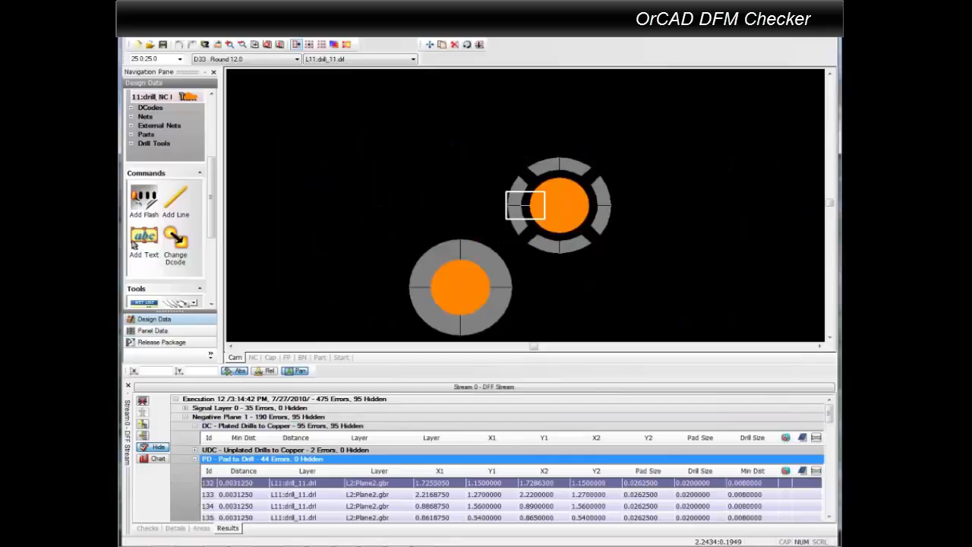
{"action": "left_click", "coordinate": [195, 449]}
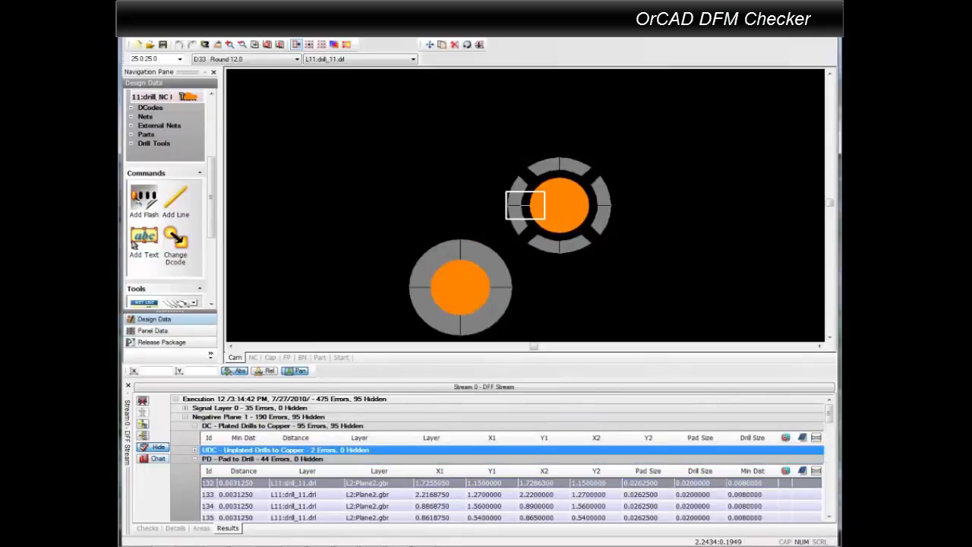
{"action": "left_click", "coordinate": [158, 458]}
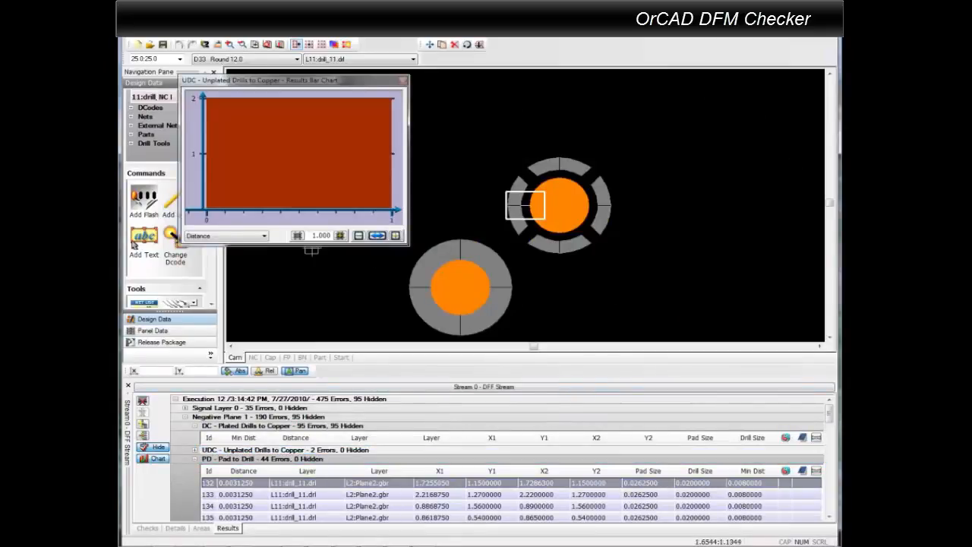
{"action": "mouse_move", "coordinate": [294, 167]}
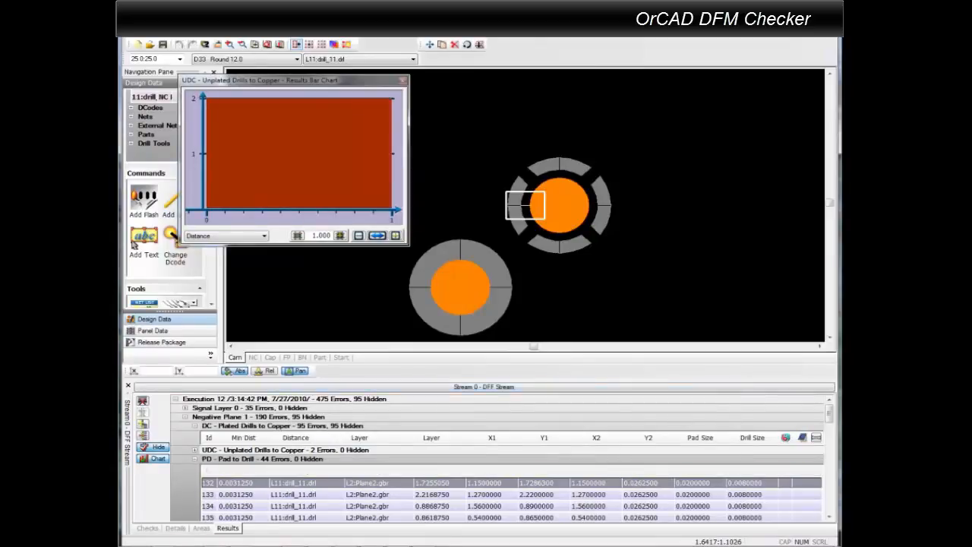
Switch the bar chart to the Pad to Drill results, examine the error details of its bars and close the chart.
{"action": "left_click", "coordinate": [254, 458]}
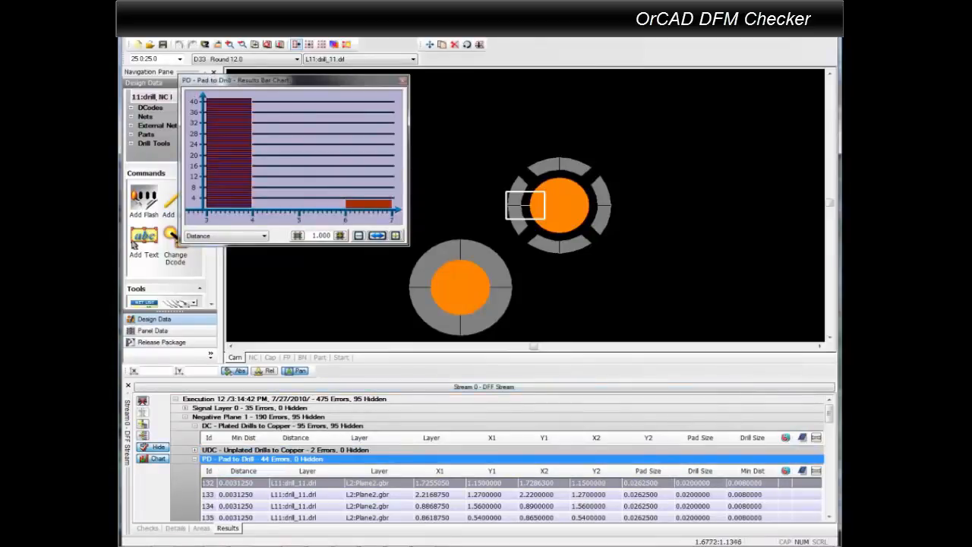
{"action": "mouse_move", "coordinate": [372, 204]}
{"action": "mouse_move", "coordinate": [233, 160]}
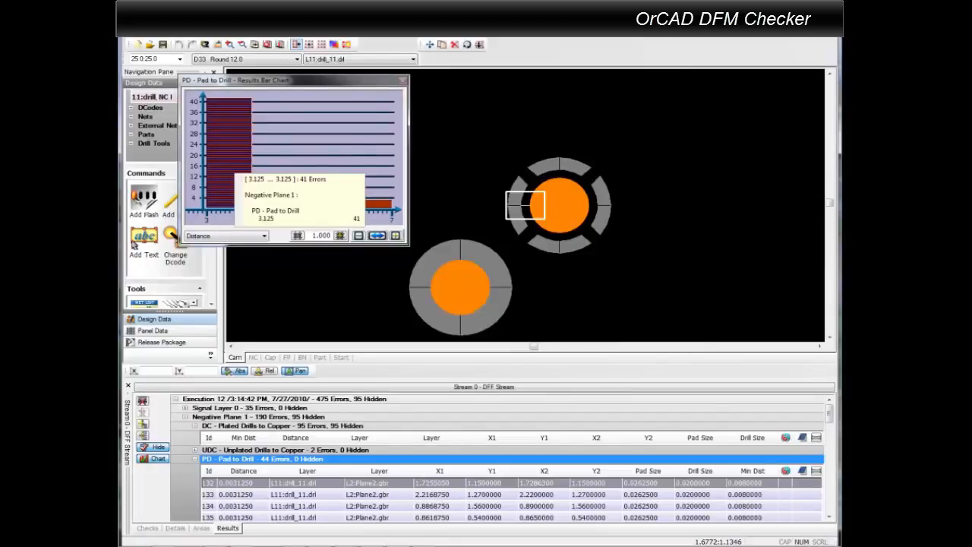
{"action": "left_click", "coordinate": [403, 79]}
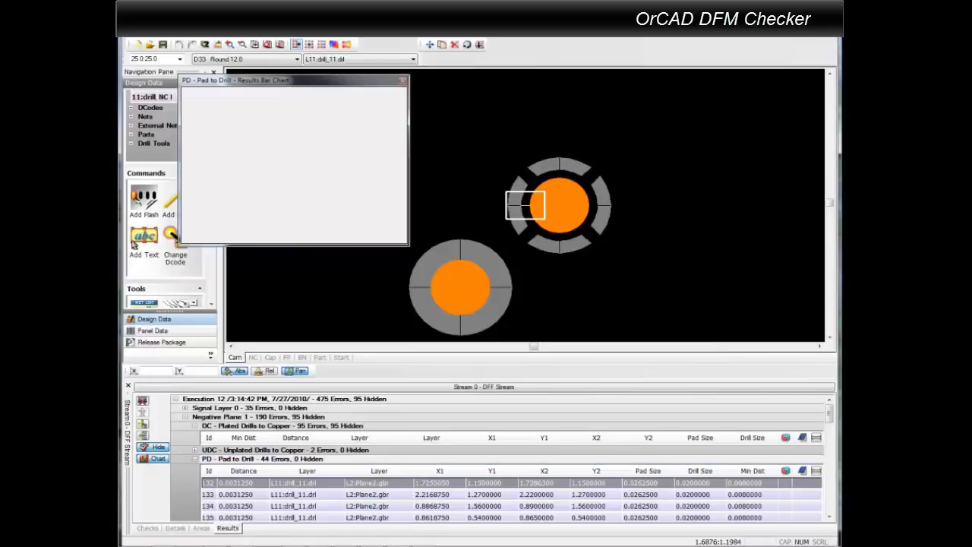
Collapse the Negative Plane 1 results and inspect the first Missing Soldermask error of Soldermask Layer 2 on the board.
{"action": "left_click", "coordinate": [185, 417]}
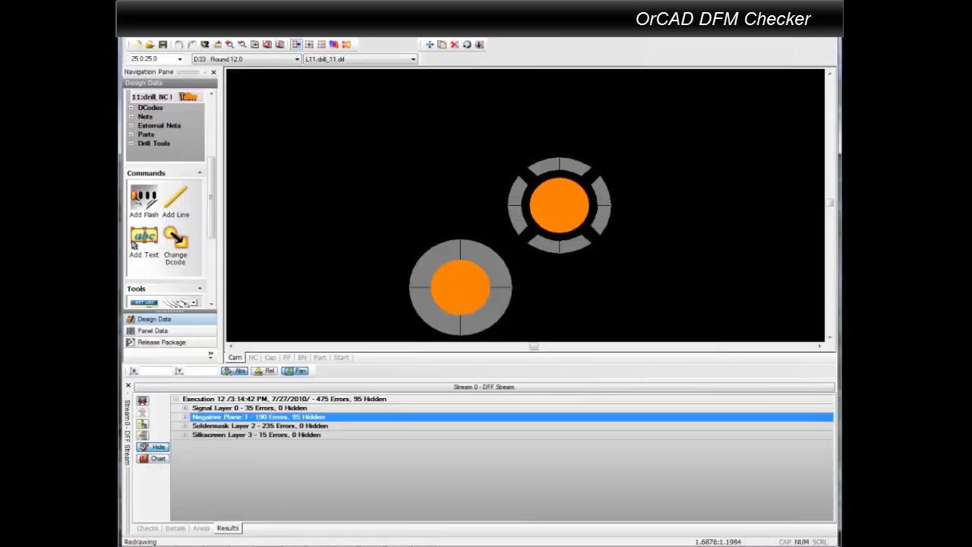
{"action": "left_click", "coordinate": [185, 426]}
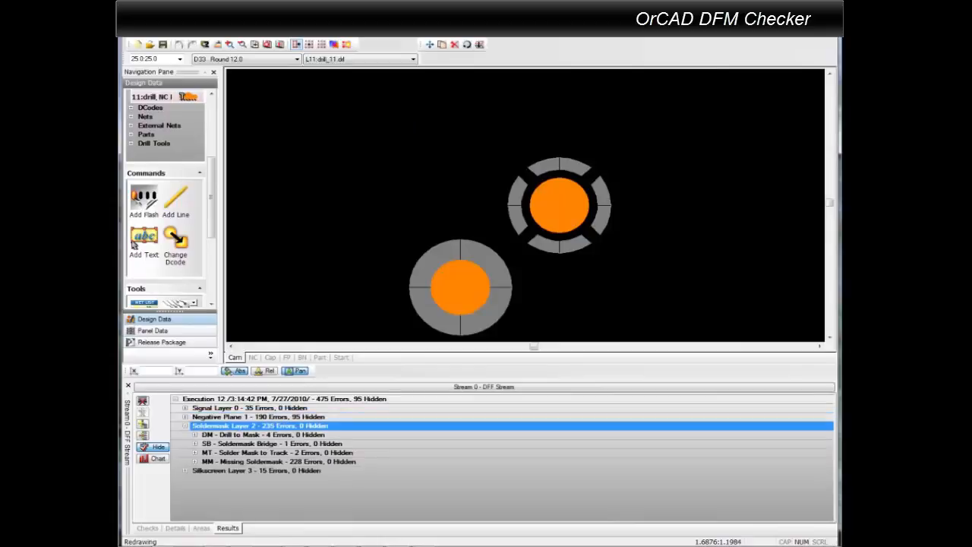
{"action": "left_click", "coordinate": [195, 462]}
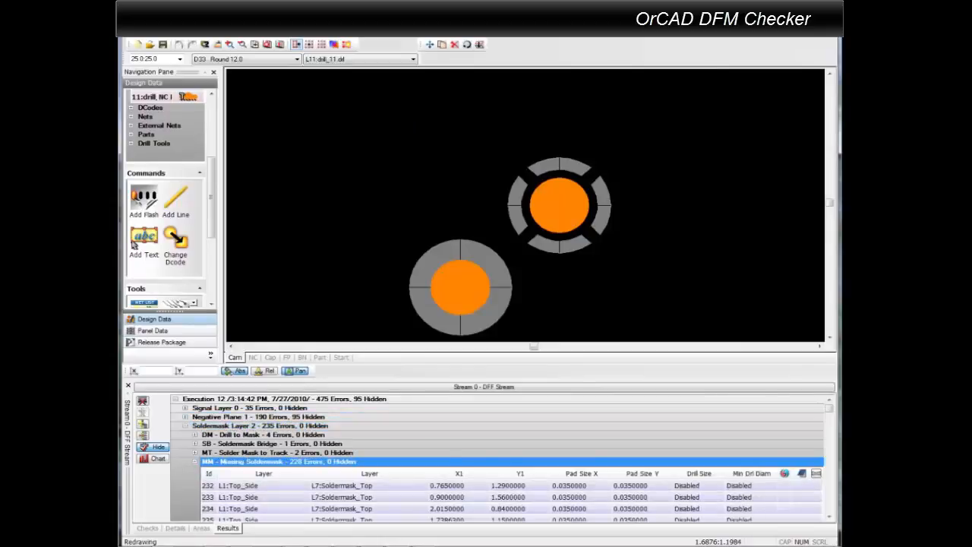
{"action": "left_click", "coordinate": [285, 485]}
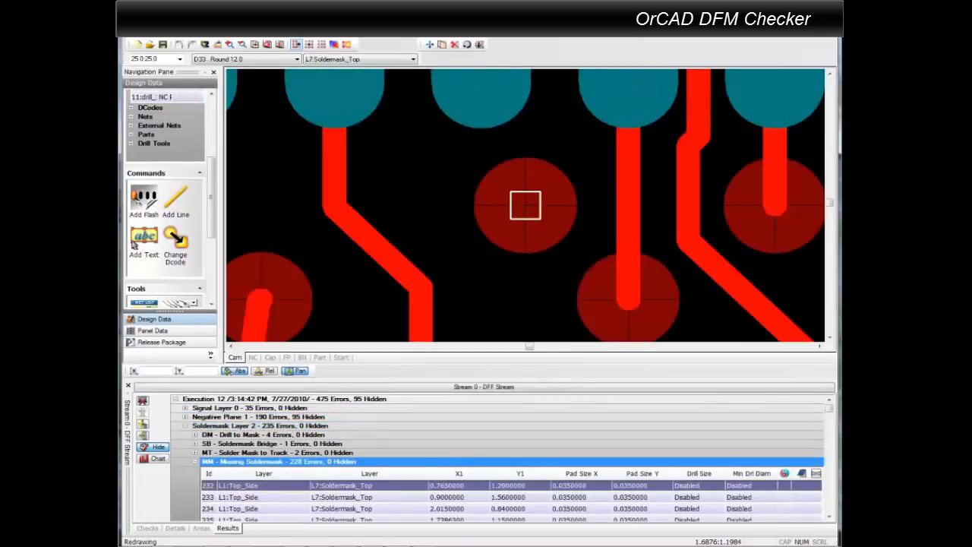
{"action": "middle_click_drag", "start_coordinate": [549, 222], "coordinate": [573, 256]}
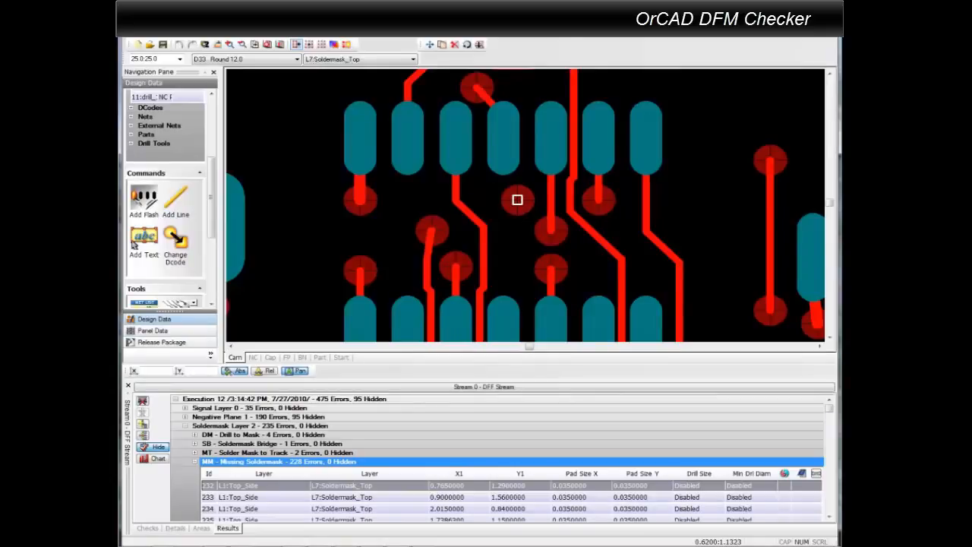
Collapse the Missing Soldermask results and inspect the first Silkscreen to Soldermask error of Silkscreen Layer 3 close up, near the U5 label.
{"action": "left_click", "coordinate": [196, 462]}
{"action": "key", "text": "Down"}
{"action": "key", "text": "Right"}
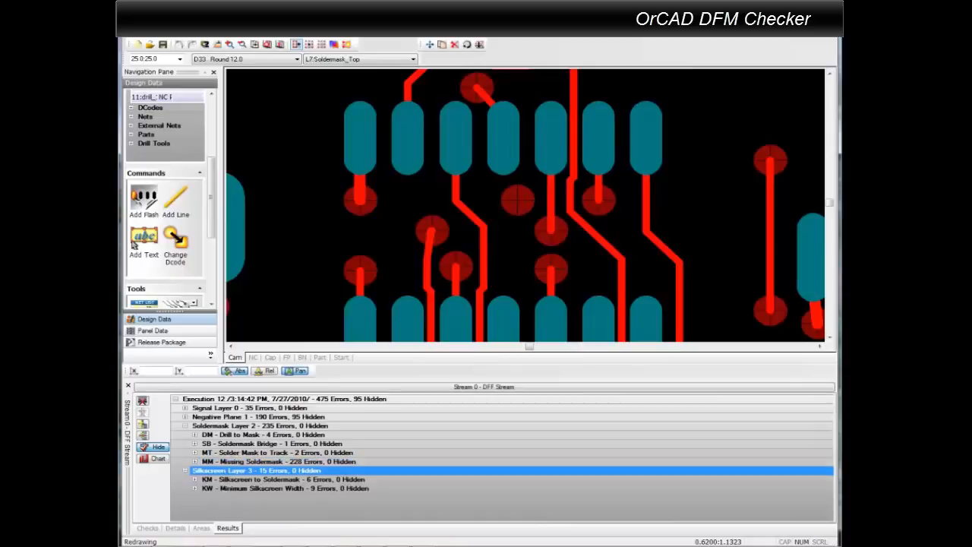
{"action": "key", "text": "Down"}
{"action": "key", "text": "Right"}
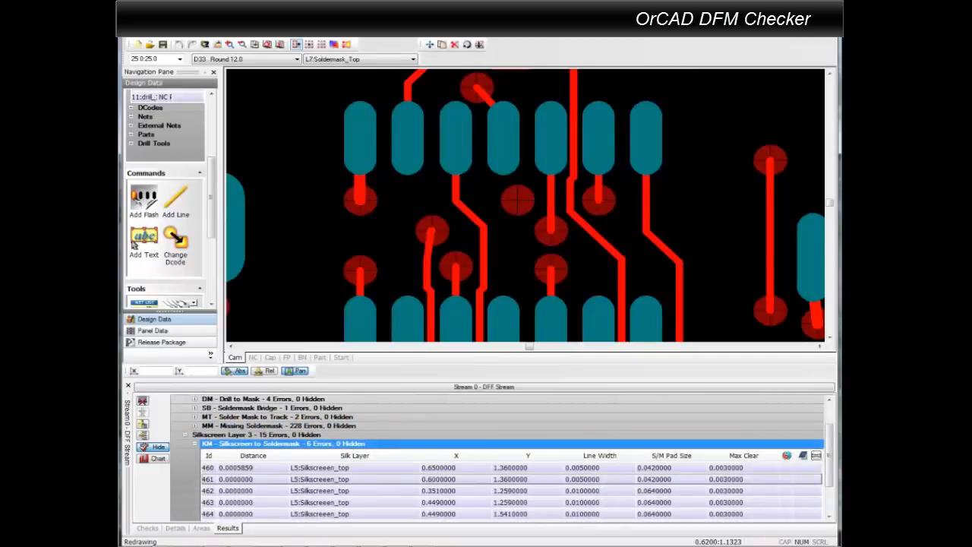
{"action": "key", "text": "Down"}
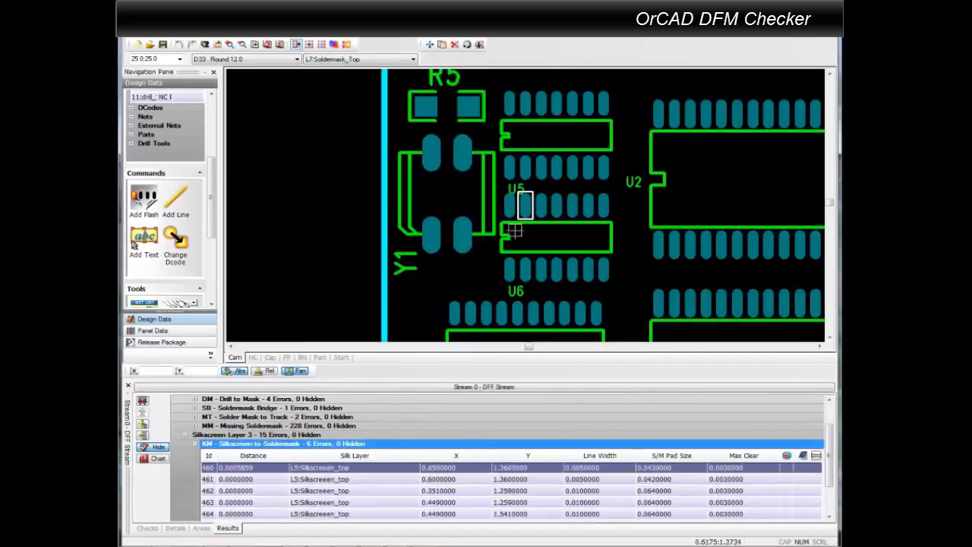
{"action": "scroll", "coordinate": [521, 190], "scroll_direction": "up", "scroll_amount": 3}
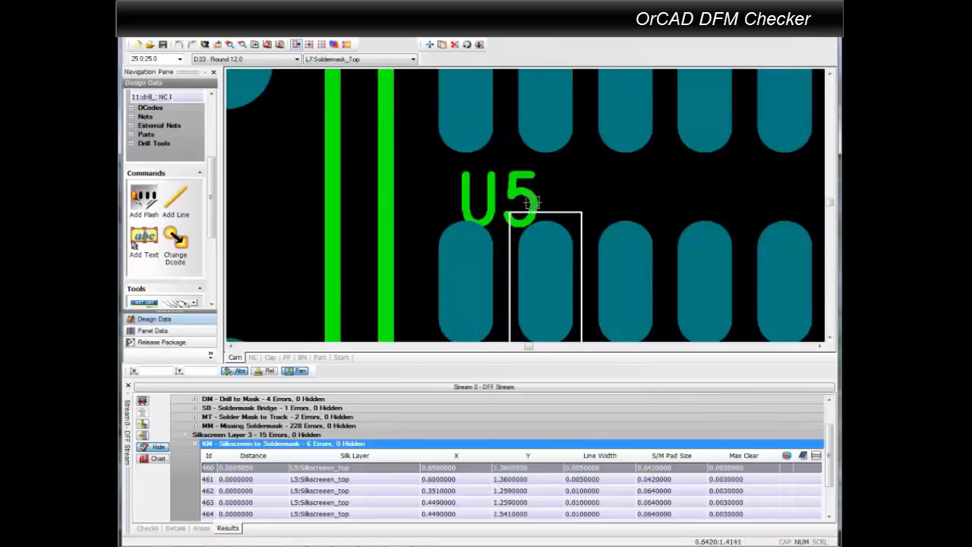